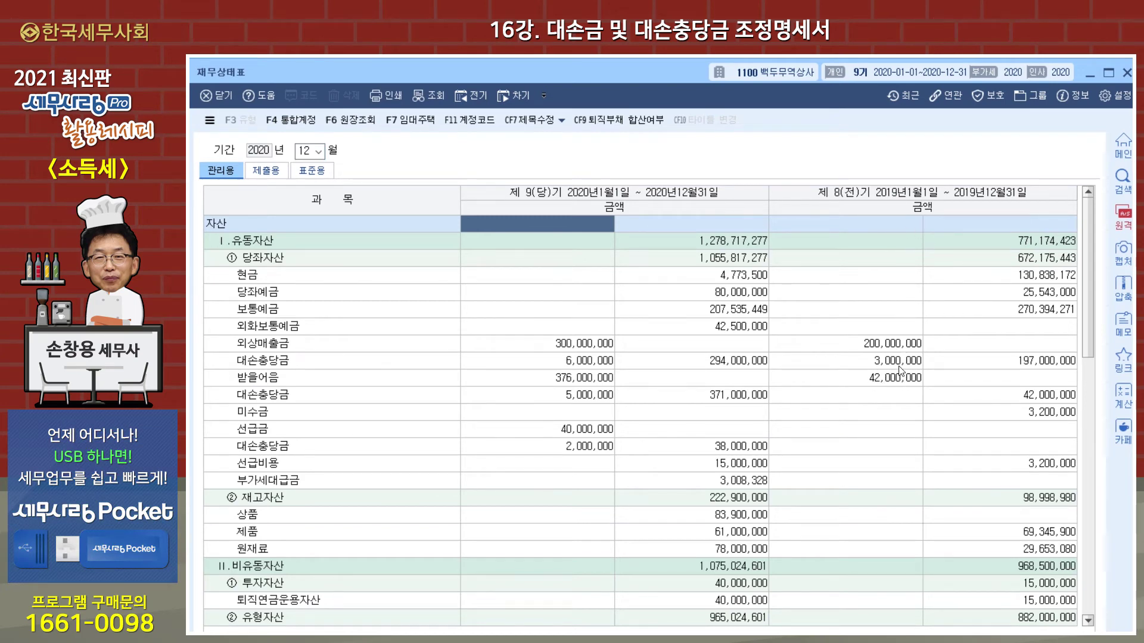
- Review the 대손충당금 balances and the 외상매출금, 받을어음 and 선급금 amounts in the 재무상태표, and close the statement
{"action": "left_click", "coordinate": [900, 365]}
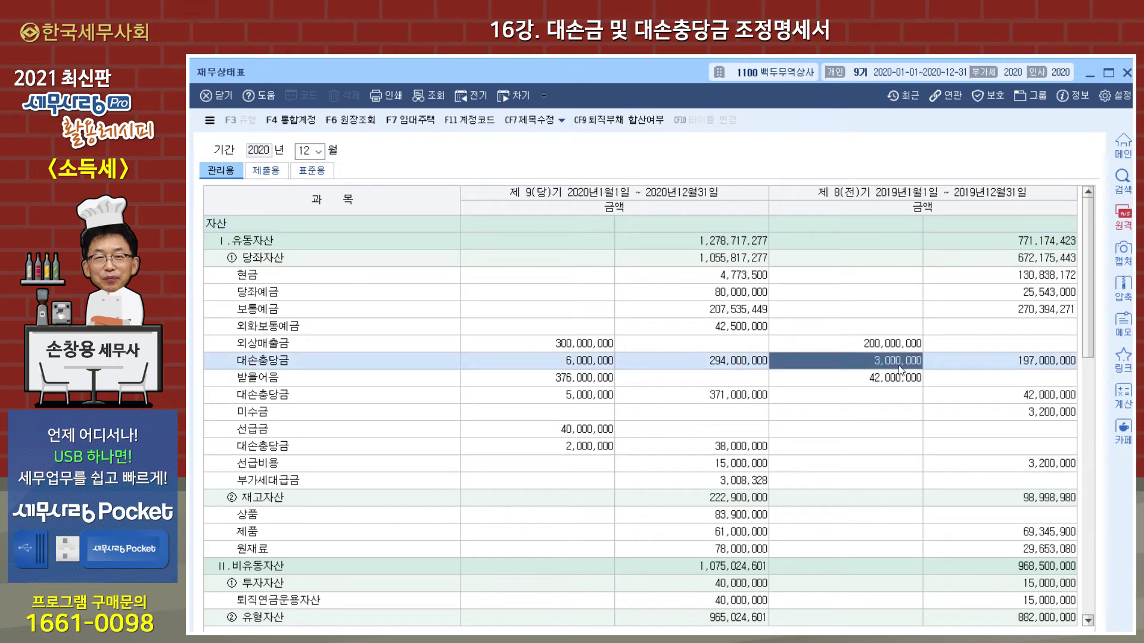
{"action": "left_click", "coordinate": [582, 363]}
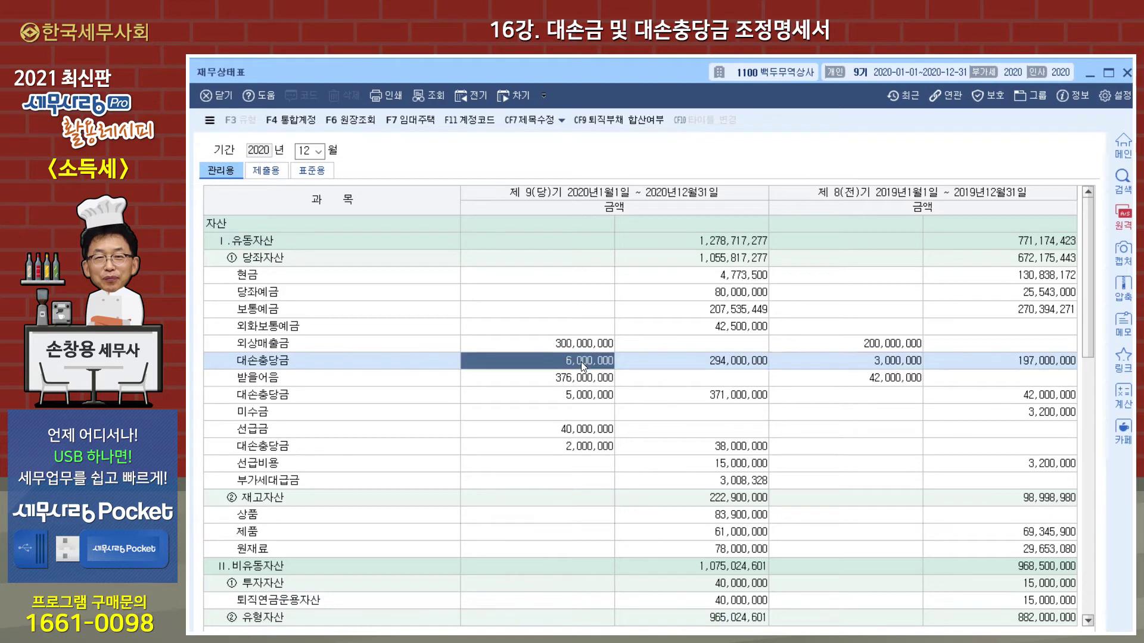
{"action": "left_click", "coordinate": [581, 396]}
{"action": "left_click", "coordinate": [581, 446]}
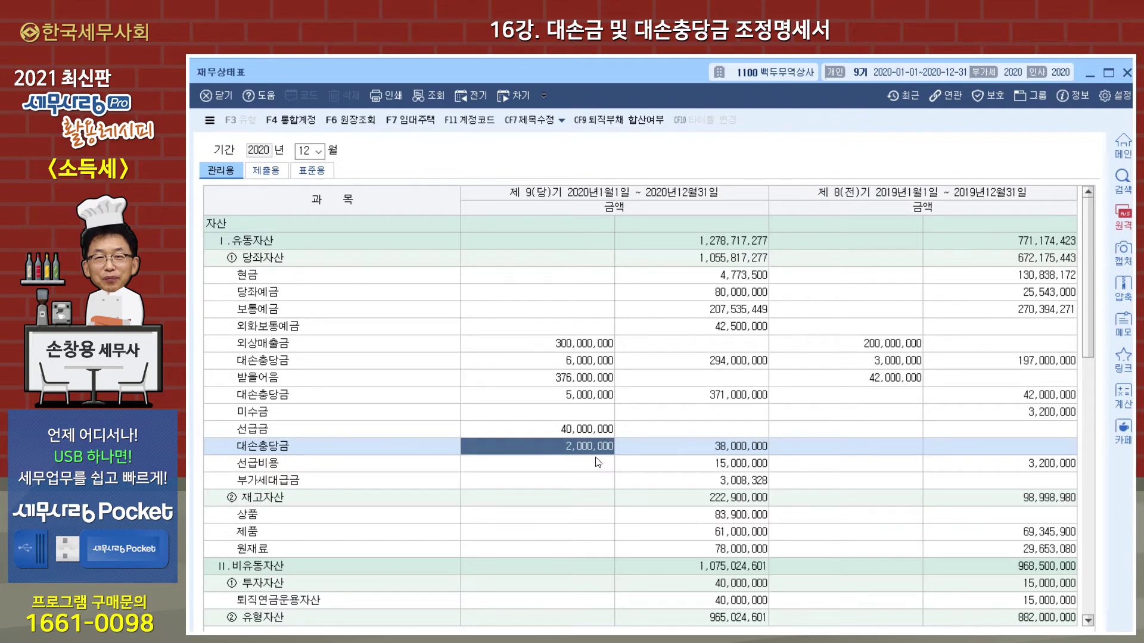
{"action": "left_click", "coordinate": [579, 348]}
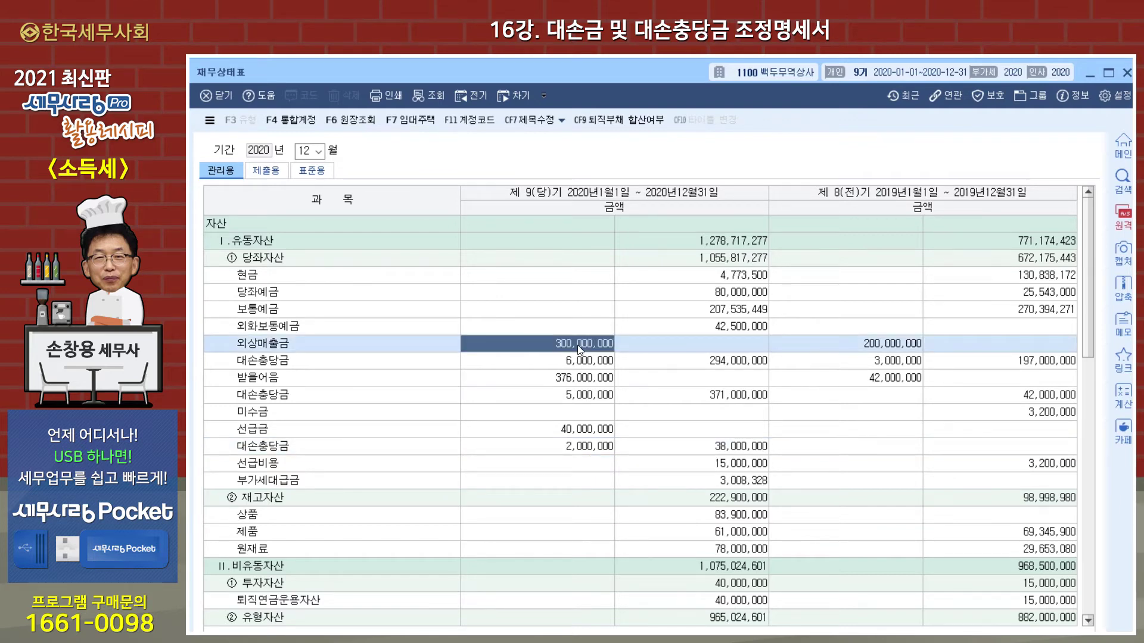
{"action": "left_click", "coordinate": [576, 386]}
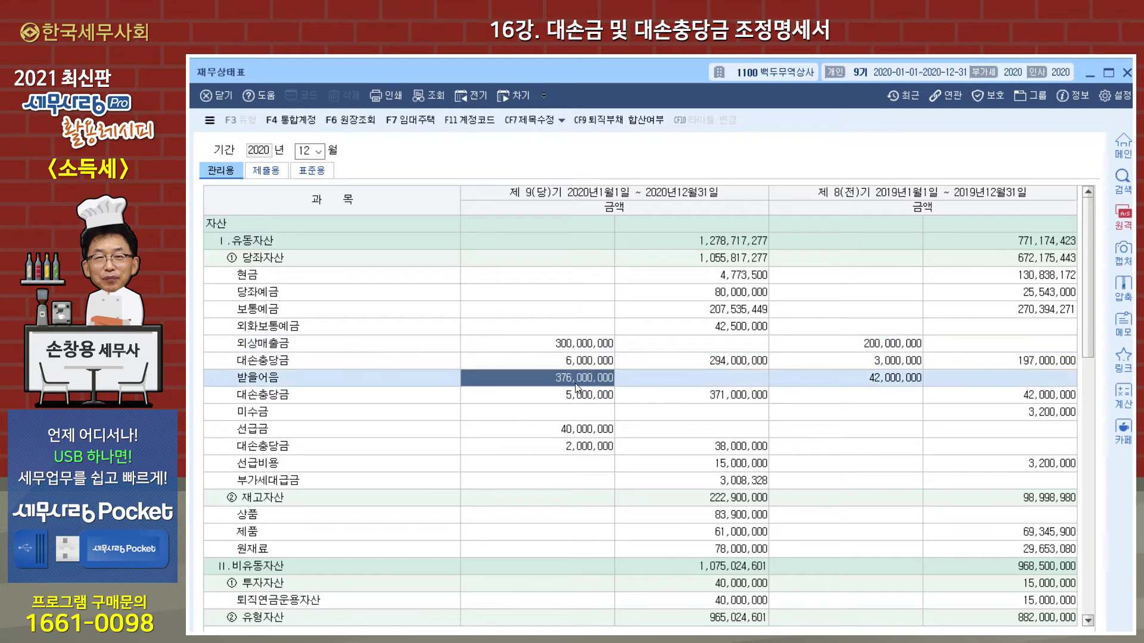
{"action": "left_click", "coordinate": [584, 433]}
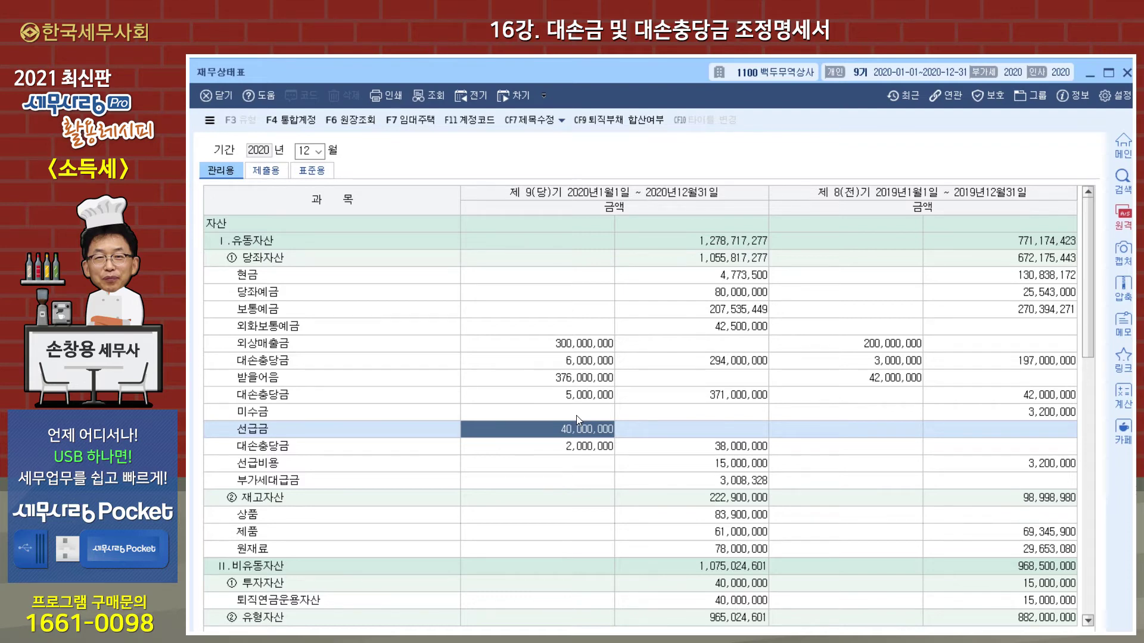
{"action": "scroll", "coordinate": [601, 441], "scroll_direction": "down", "scroll_amount": 6}
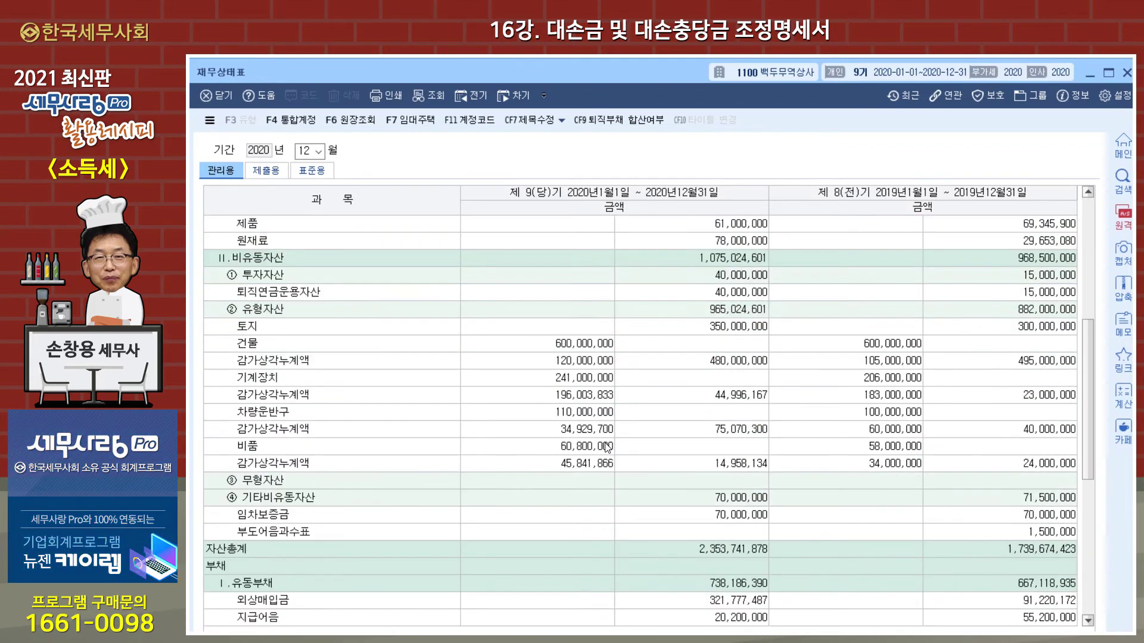
{"action": "left_click", "coordinate": [1127, 72]}
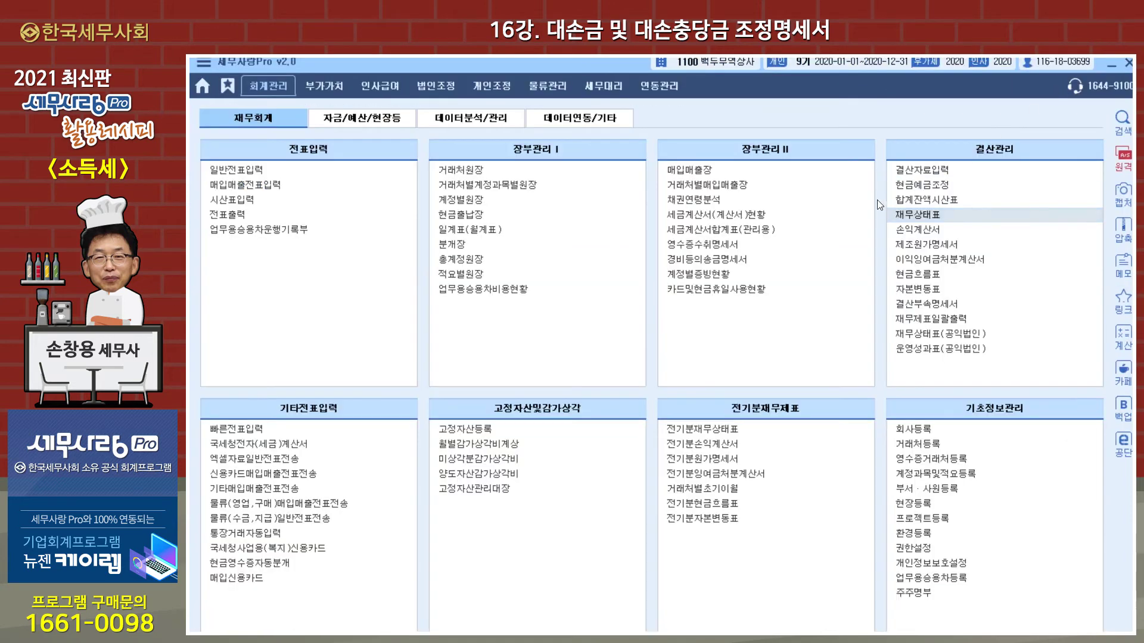
- Open the 손익계산서 and locate the current-year 대손상각비 amount
{"action": "left_click", "coordinate": [925, 229]}
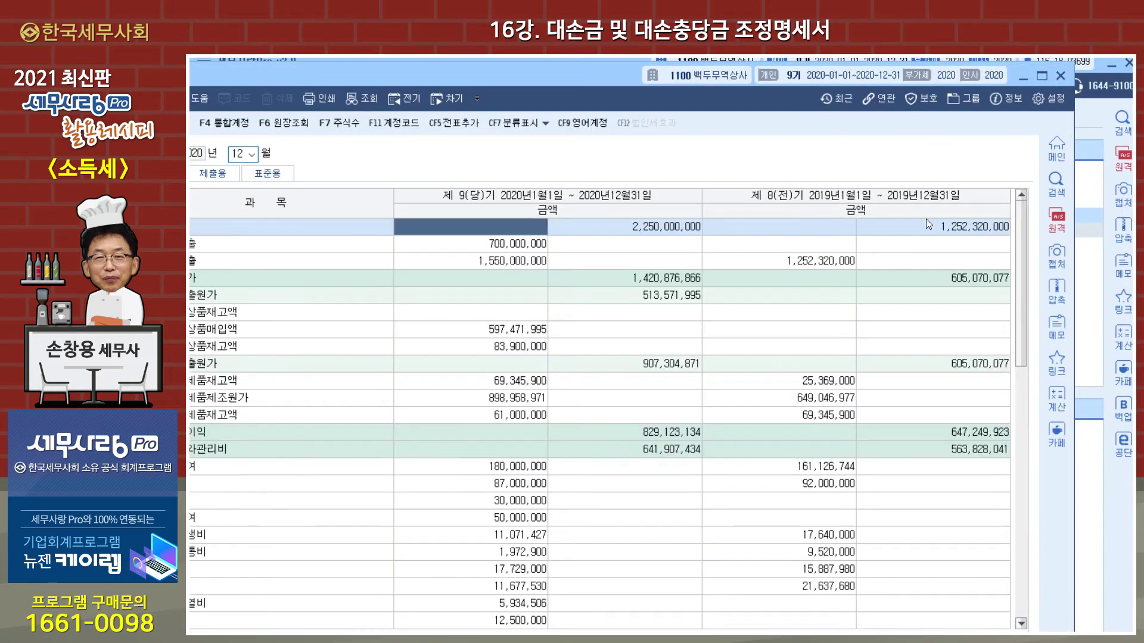
{"action": "left_click_drag", "start_coordinate": [570, 76], "coordinate": [638, 73]}
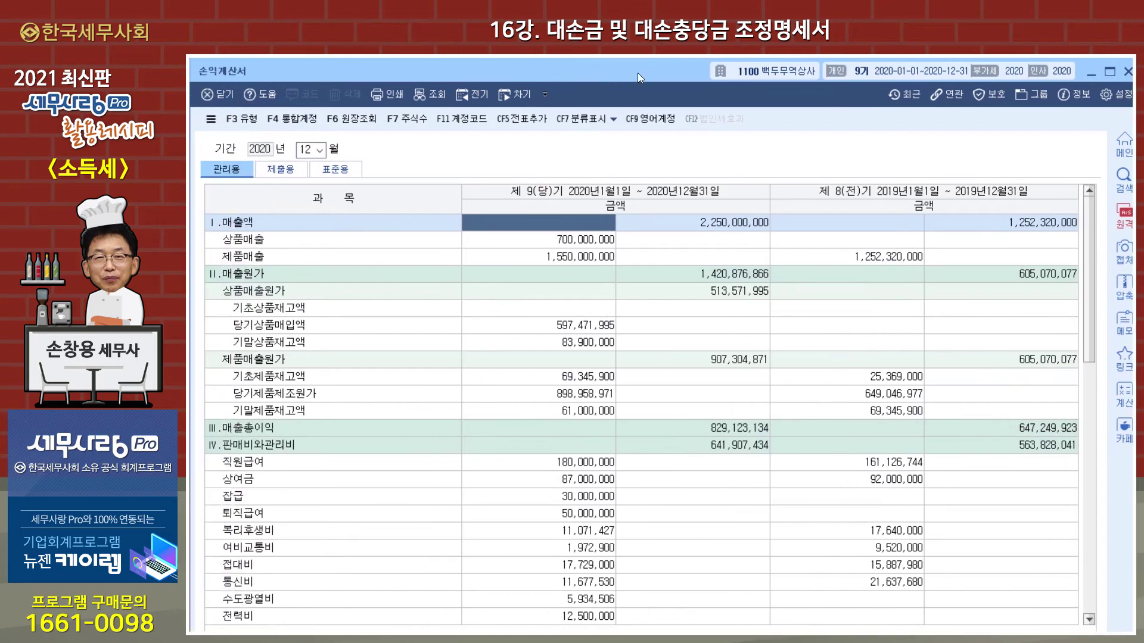
{"action": "left_click_drag", "start_coordinate": [1086, 231], "coordinate": [1086, 392]}
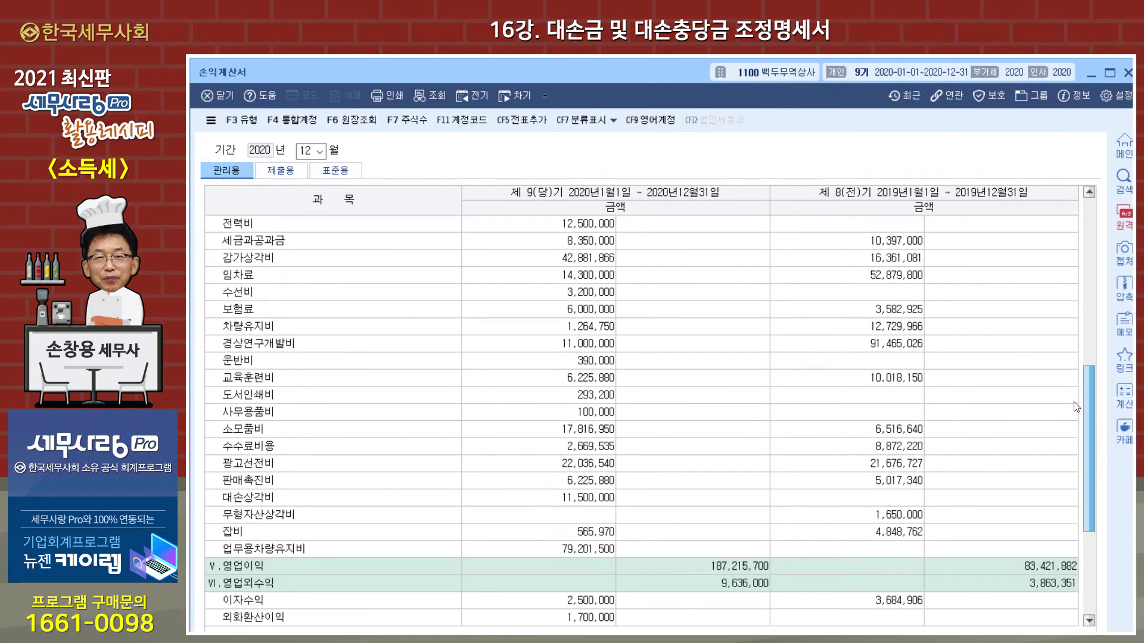
{"action": "left_click", "coordinate": [585, 502]}
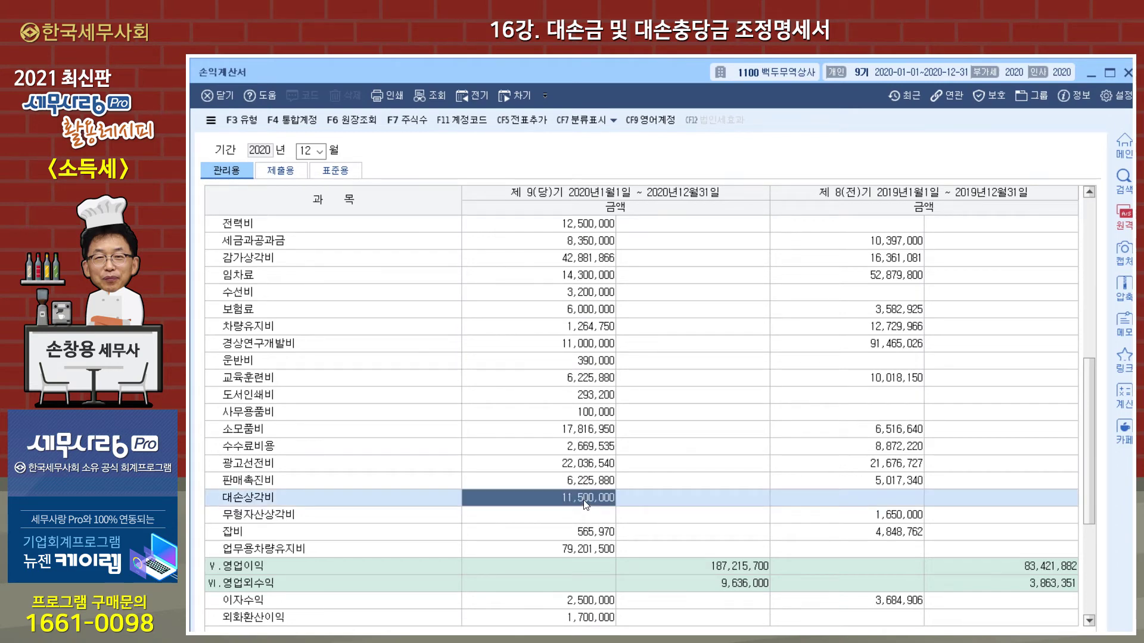
- Inspect the 대손상각비 ledger and the voucher of its 받을어음의 대손 entry, closing both the ledger and the 손익계산서
{"action": "double_click", "coordinate": [584, 501]}
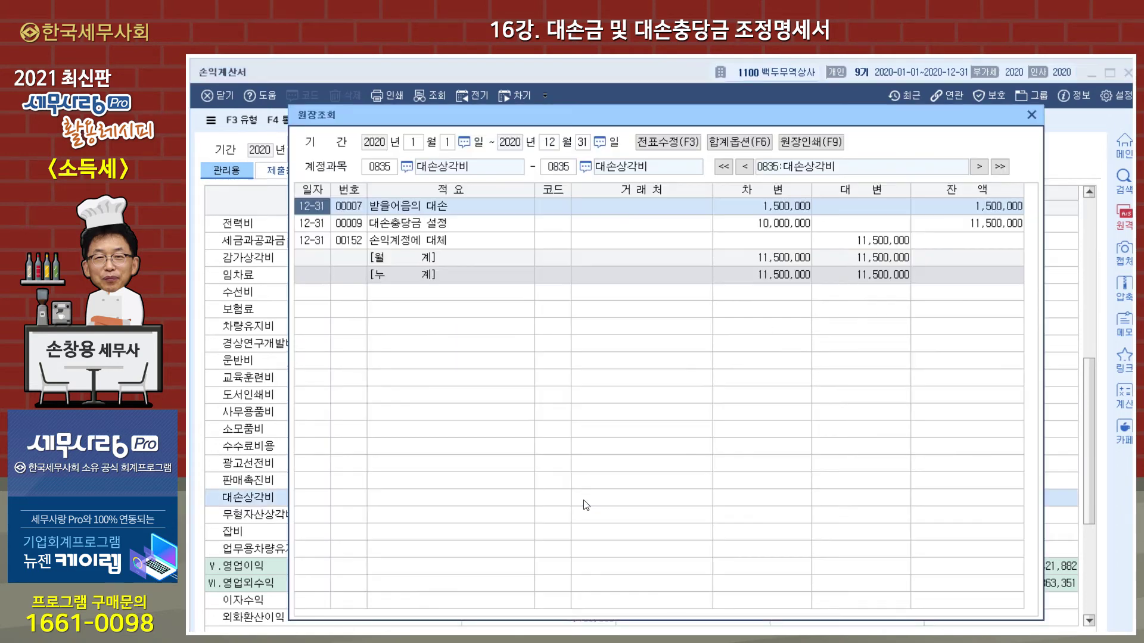
{"action": "double_click", "coordinate": [783, 209]}
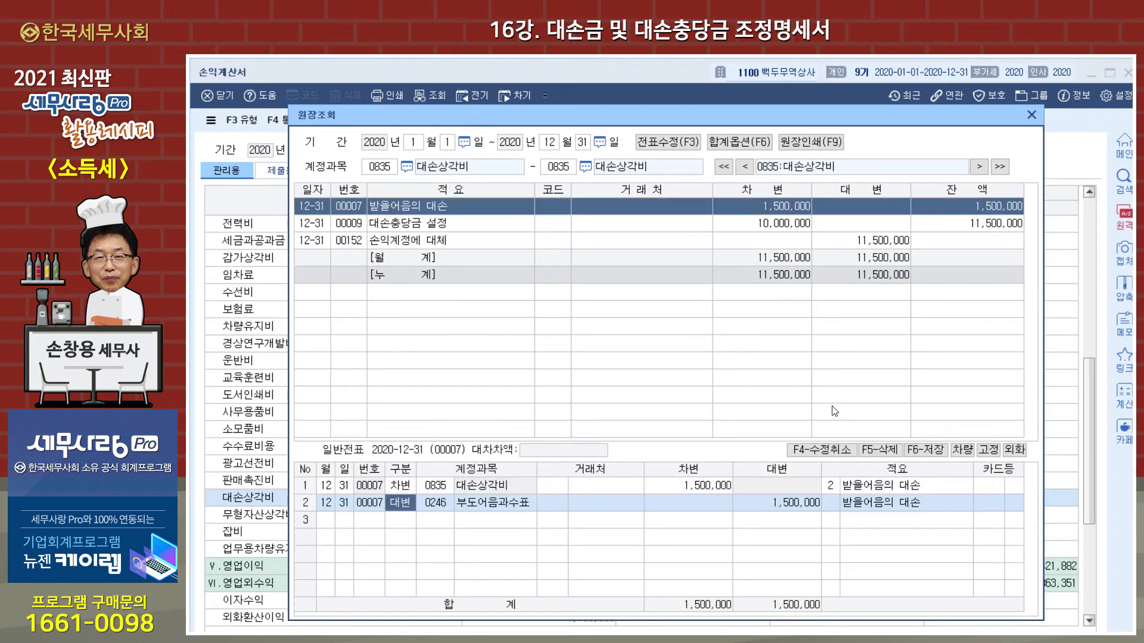
{"action": "left_click", "coordinate": [1032, 115]}
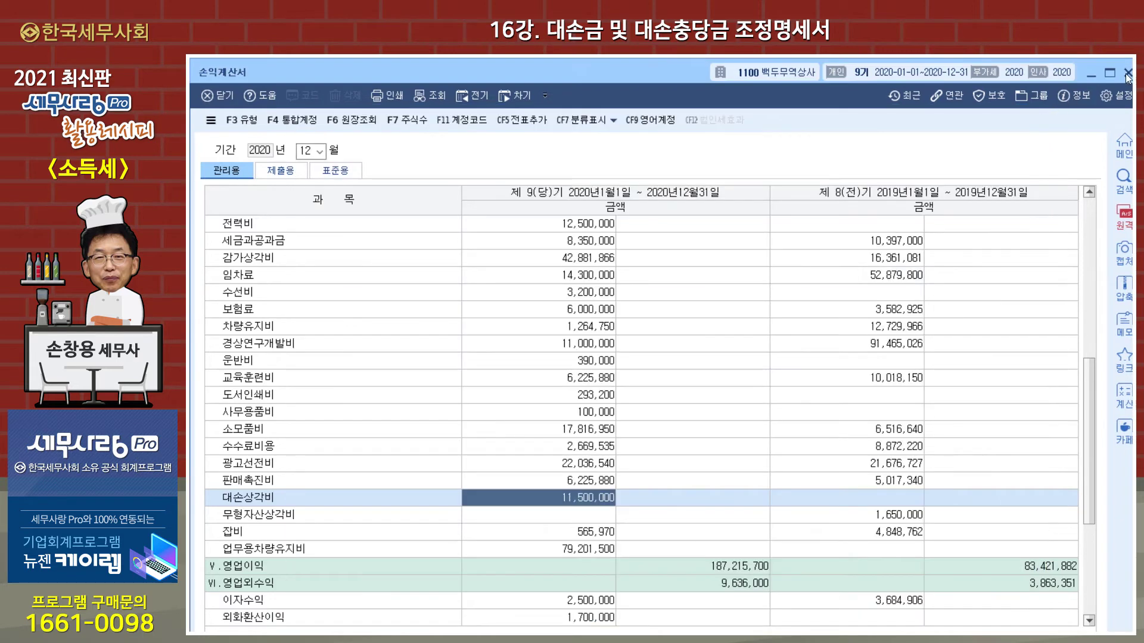
{"action": "left_click", "coordinate": [1127, 74]}
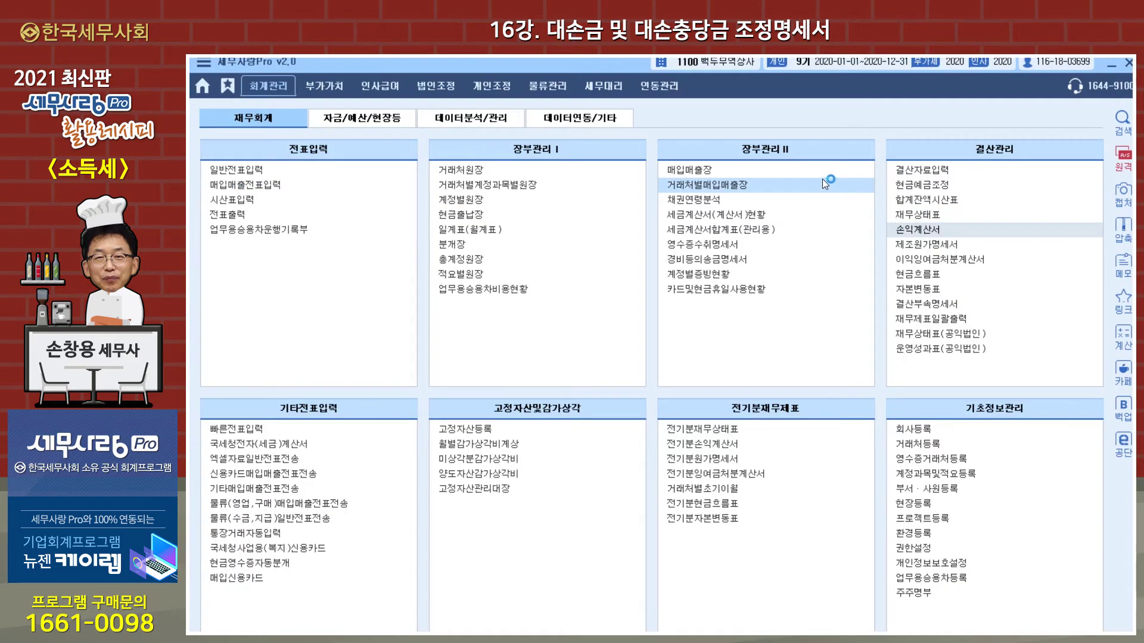
- Open the 대손충당금및대손금조정명세서 for individual income tax and examine the 부도어음과수표 row's 채권내역, 대손사유, 대손금액 and 필요경비 columns in 대손금조정
{"action": "left_click", "coordinate": [508, 94]}
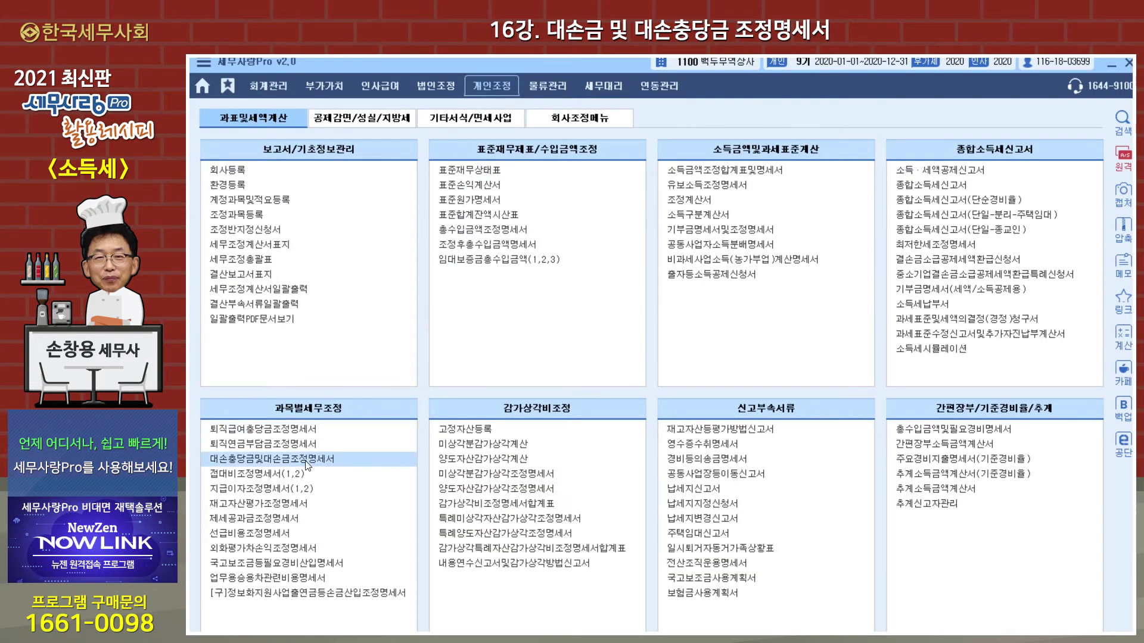
{"action": "left_click", "coordinate": [306, 459]}
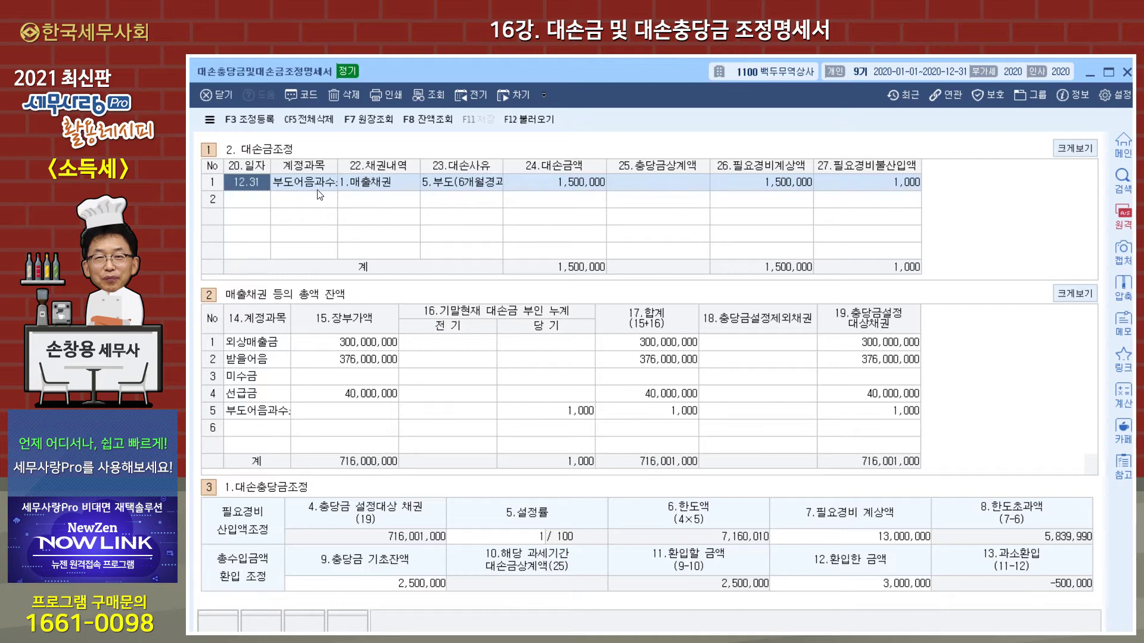
{"action": "left_click", "coordinate": [377, 189]}
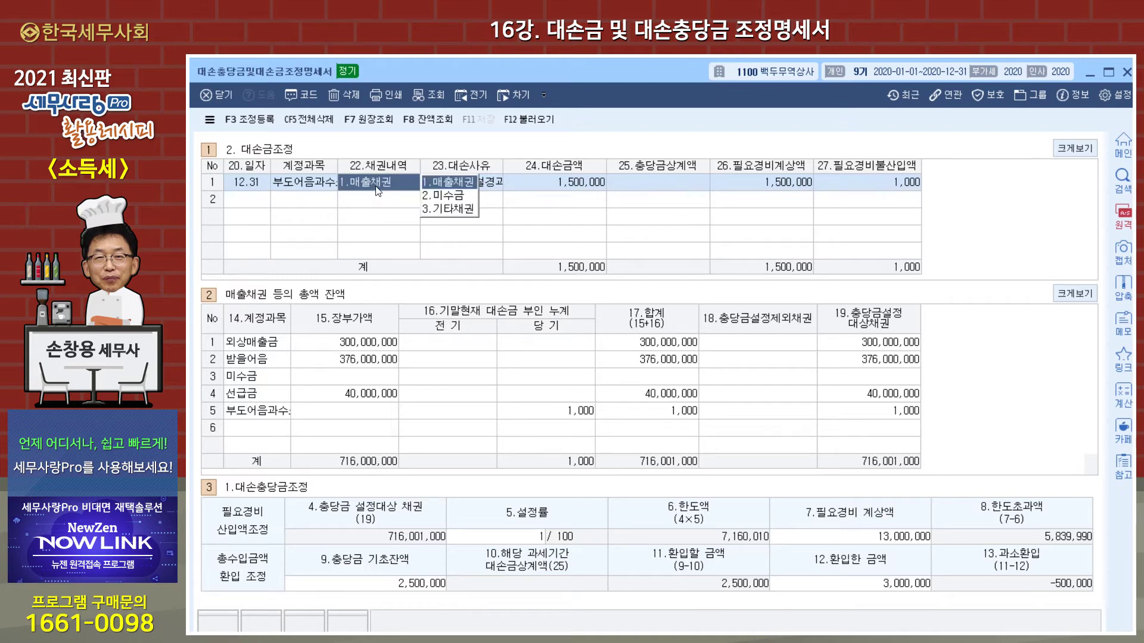
{"action": "left_click", "coordinate": [492, 189]}
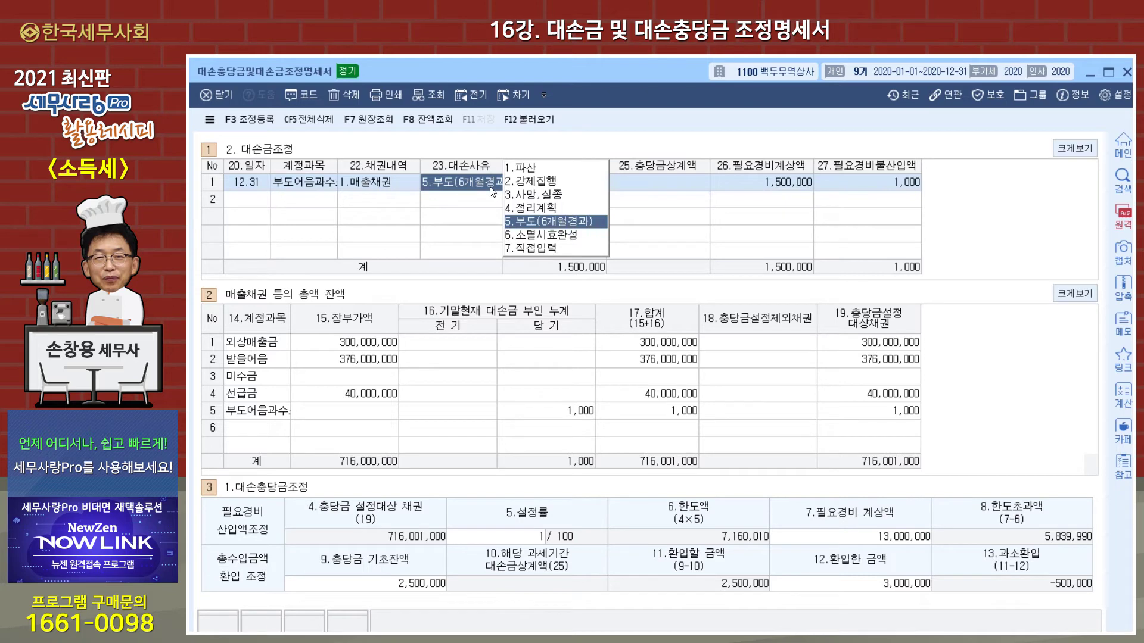
{"action": "key", "text": "Return"}
{"action": "left_click", "coordinate": [561, 188]}
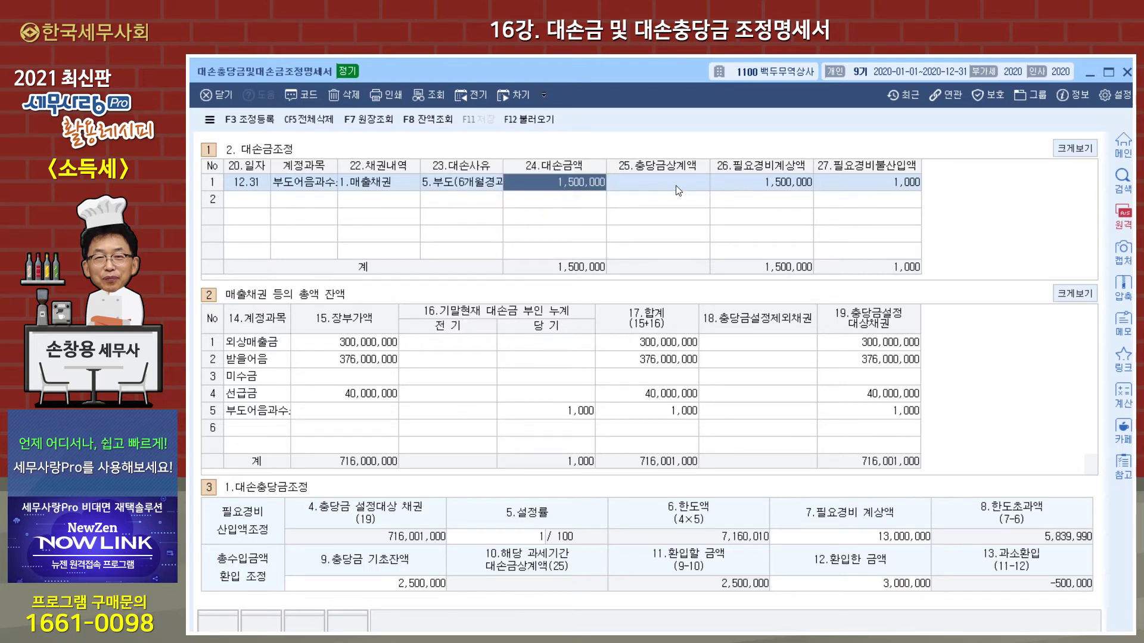
{"action": "key", "text": "Return"}
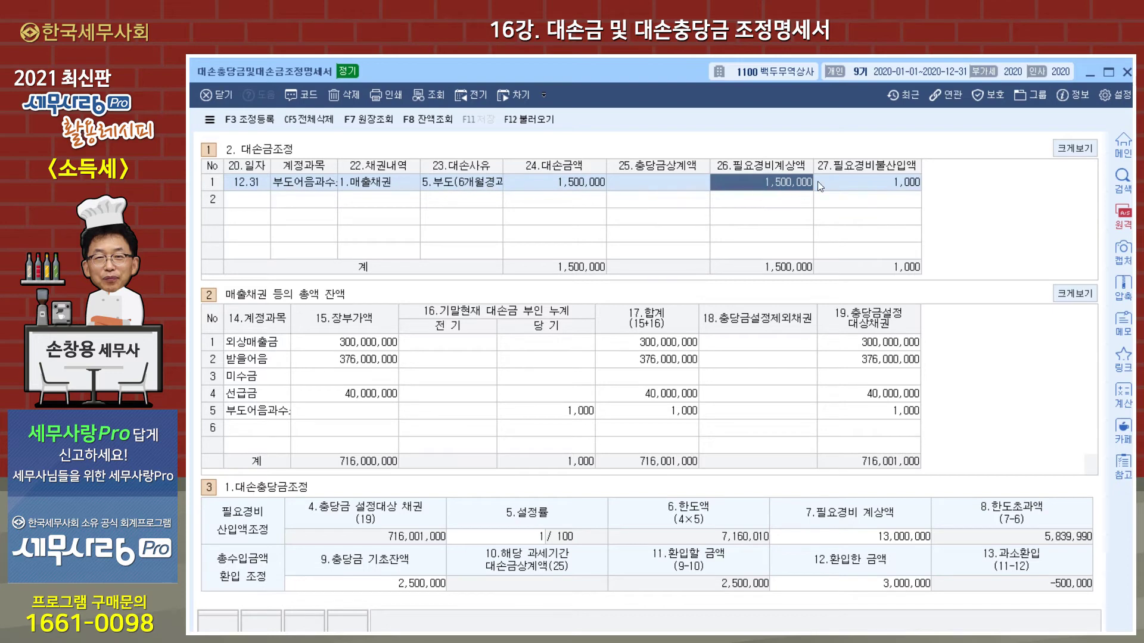
{"action": "left_click", "coordinate": [888, 189]}
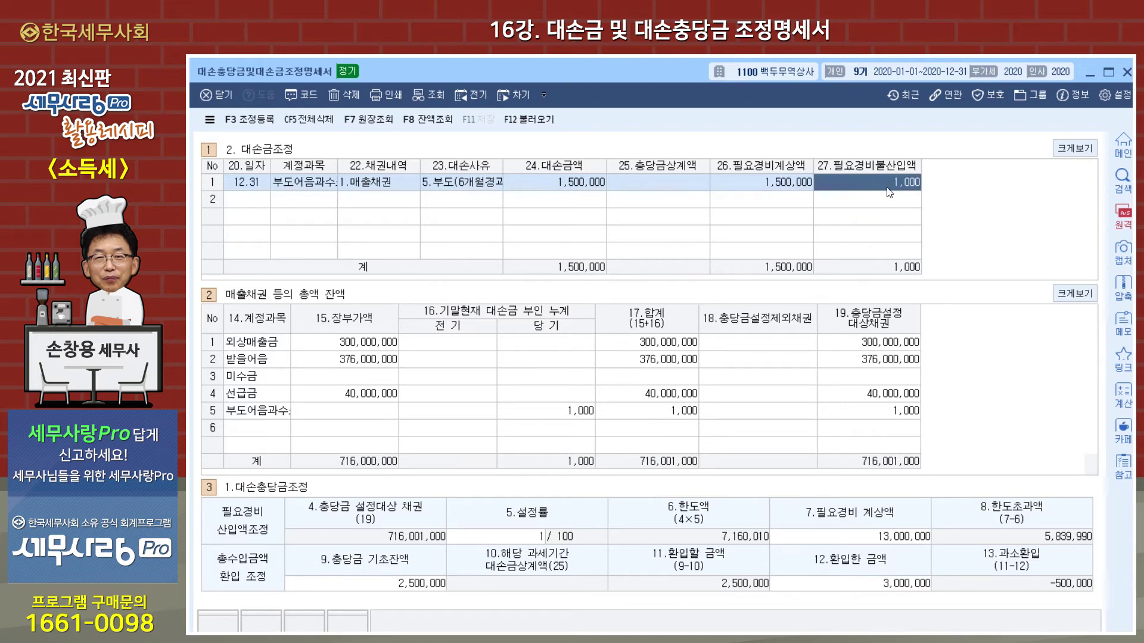
- Examine the accounts and the 당기 대손금 부인 누계 in 매출채권 등의 총액 잔액, declining the reload of data
{"action": "left_click", "coordinate": [314, 357]}
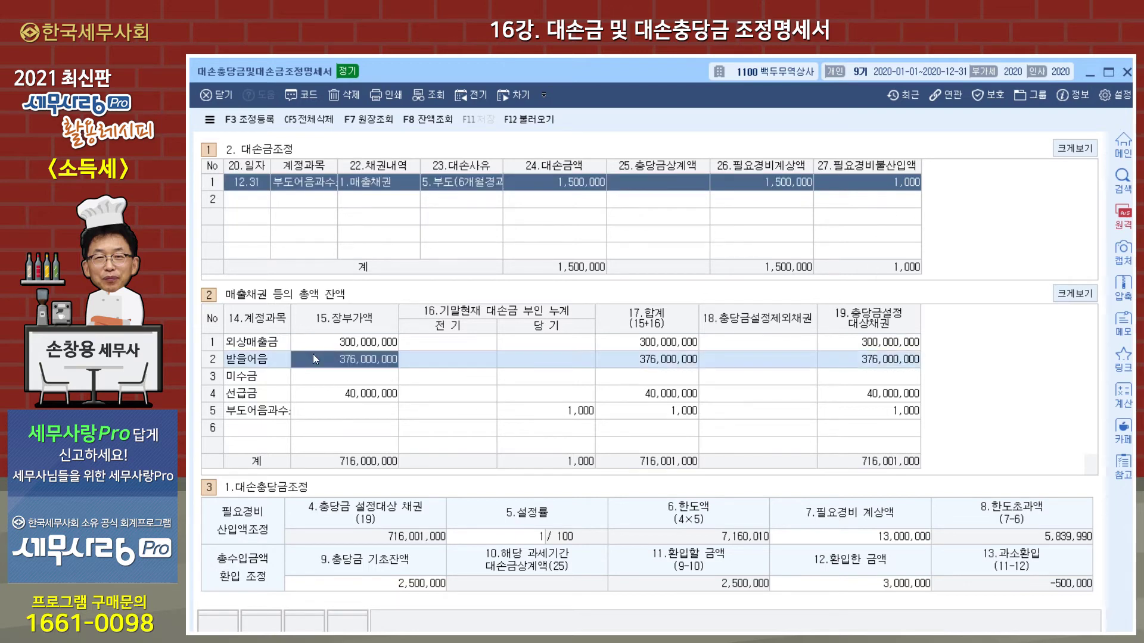
{"action": "left_click", "coordinate": [264, 340]}
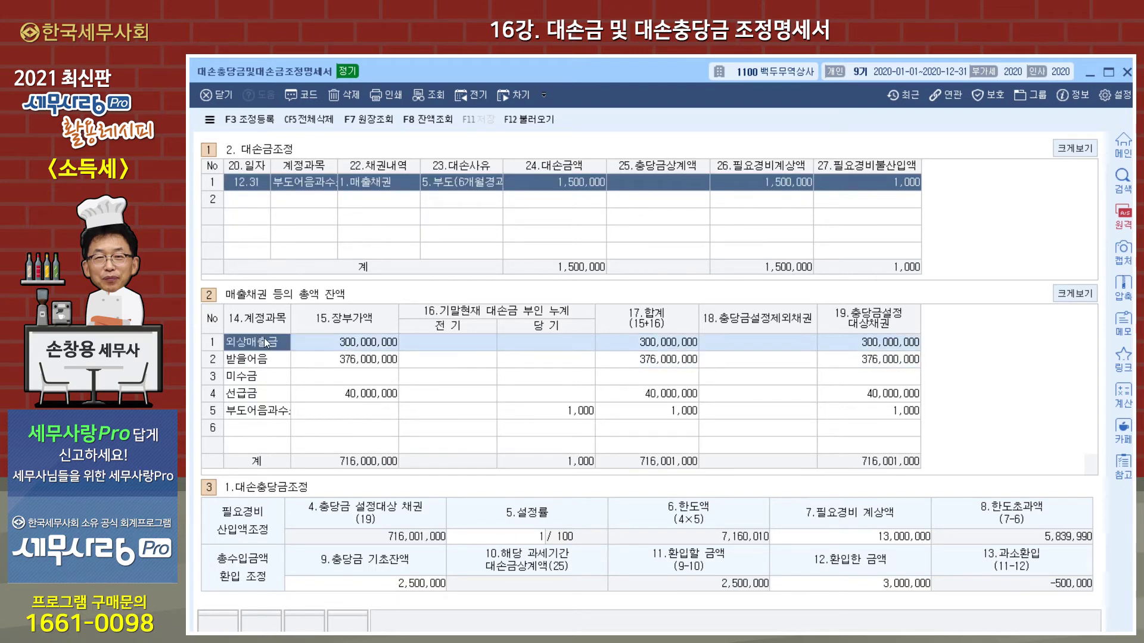
{"action": "left_click", "coordinate": [516, 121]}
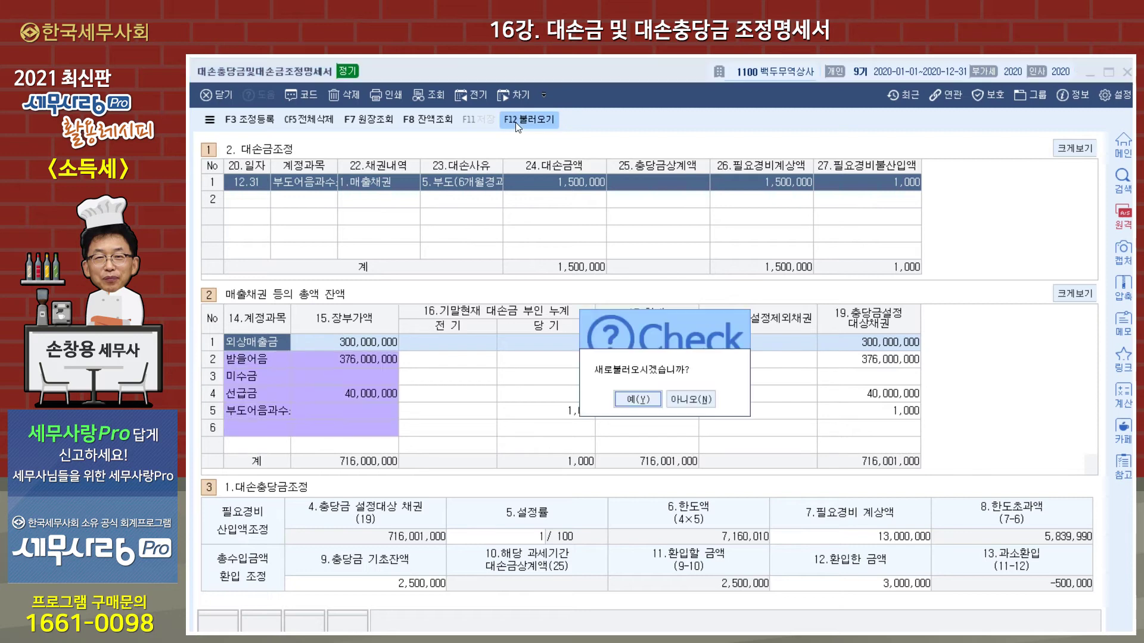
{"action": "left_click", "coordinate": [677, 401]}
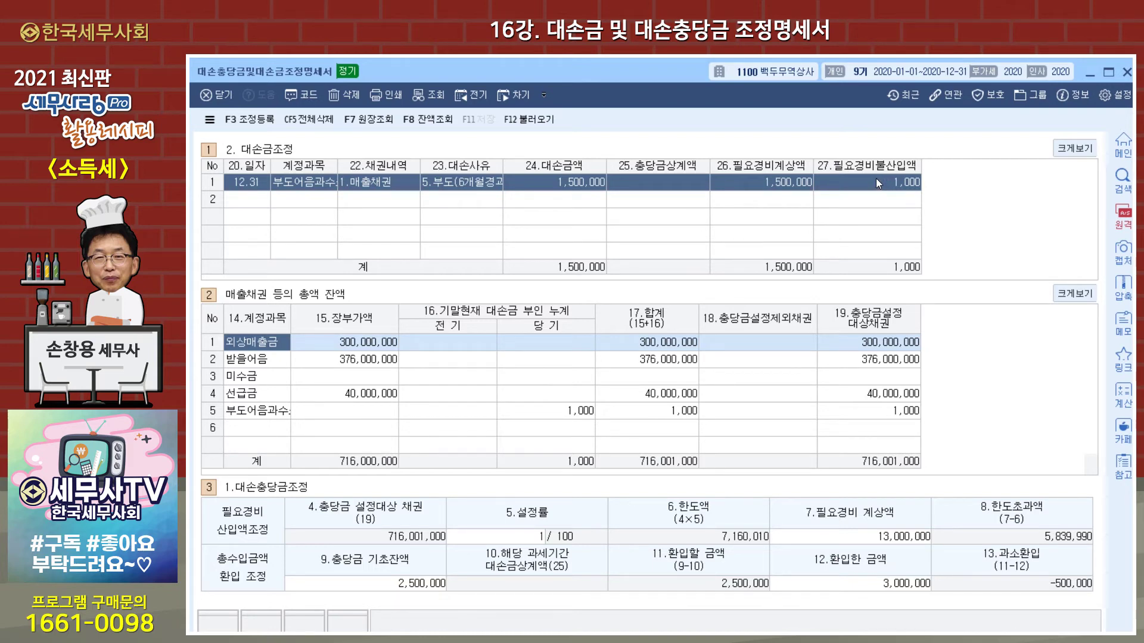
{"action": "left_click", "coordinate": [571, 412]}
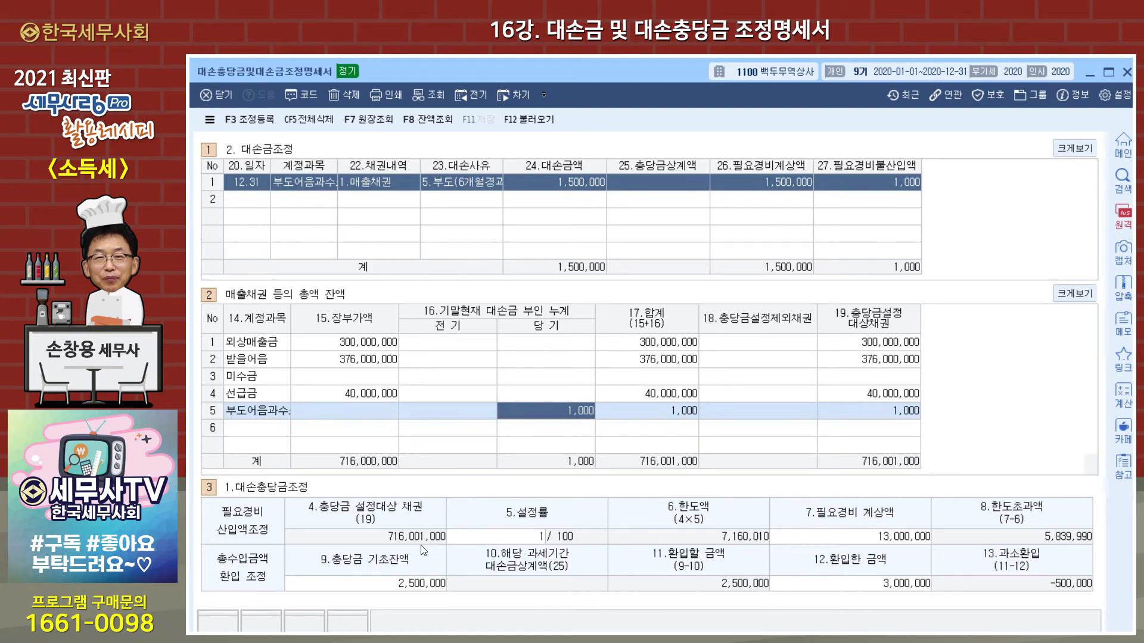
- Examine the 설정률, 충당금 기초잔액, 환입한 금액 and 필요경비 계상액 in the 대손충당금조정 section
{"action": "left_click", "coordinate": [535, 538]}
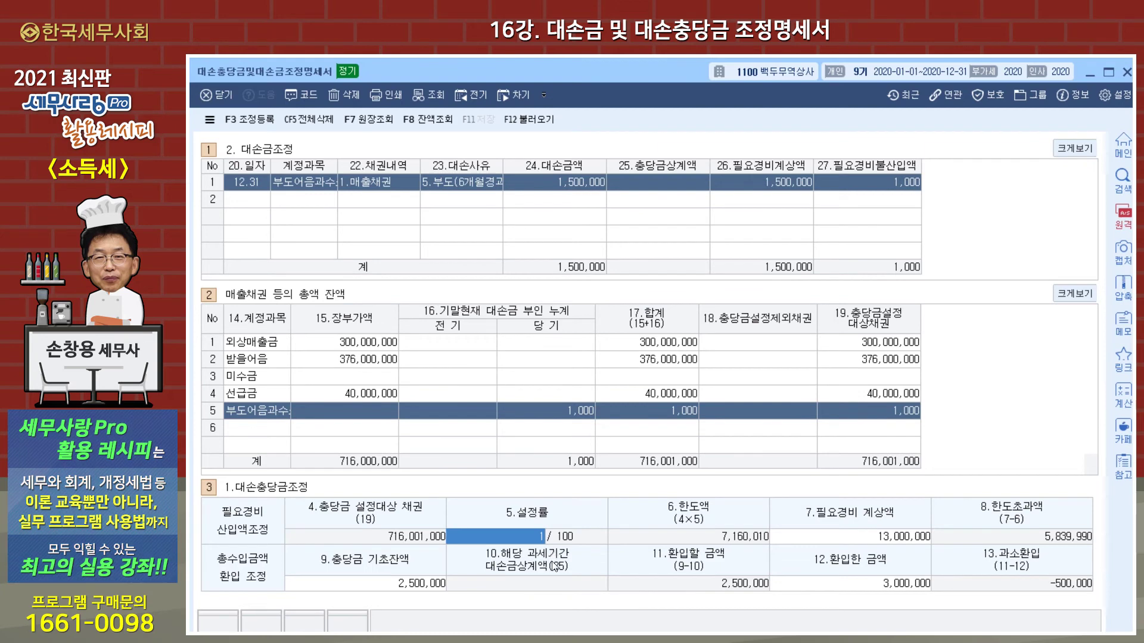
{"action": "left_click", "coordinate": [367, 584]}
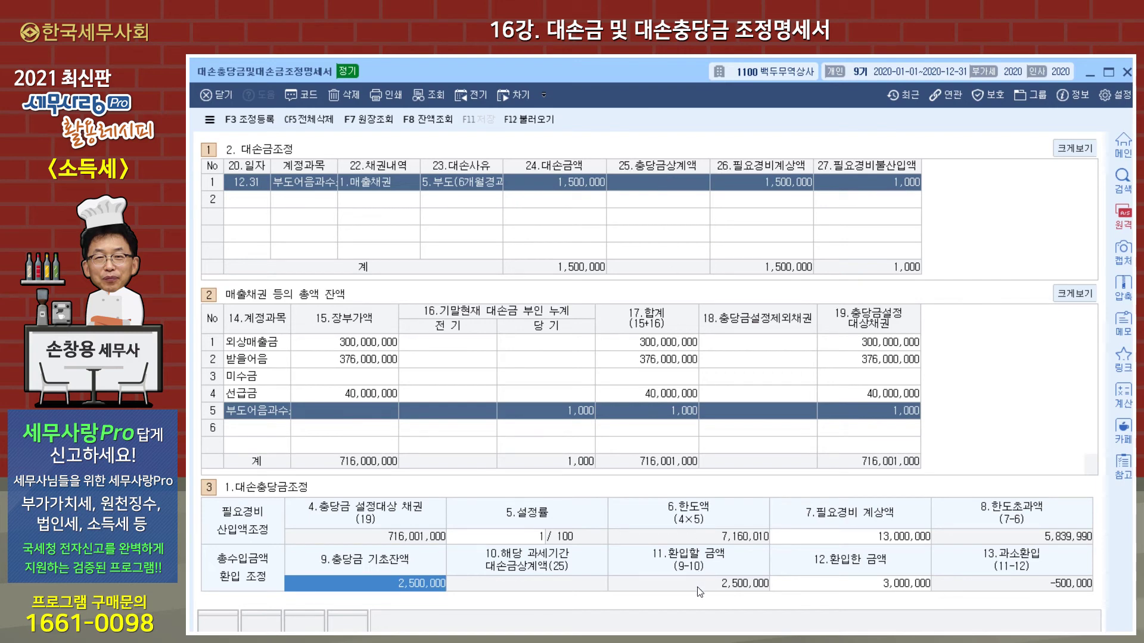
{"action": "left_click", "coordinate": [843, 585]}
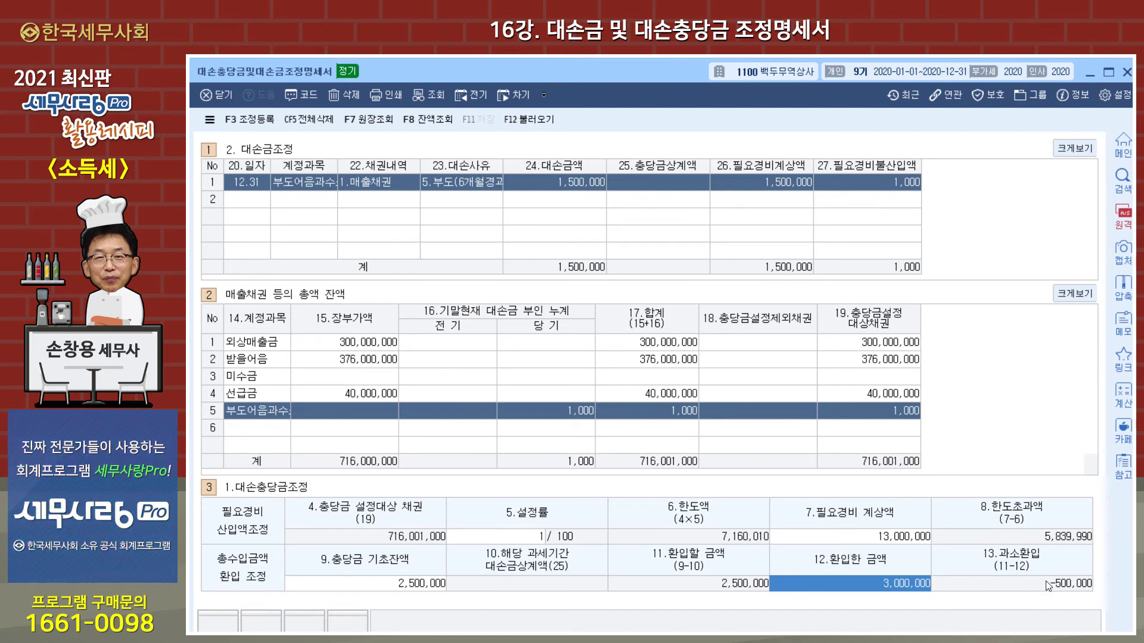
{"action": "left_click", "coordinate": [841, 541]}
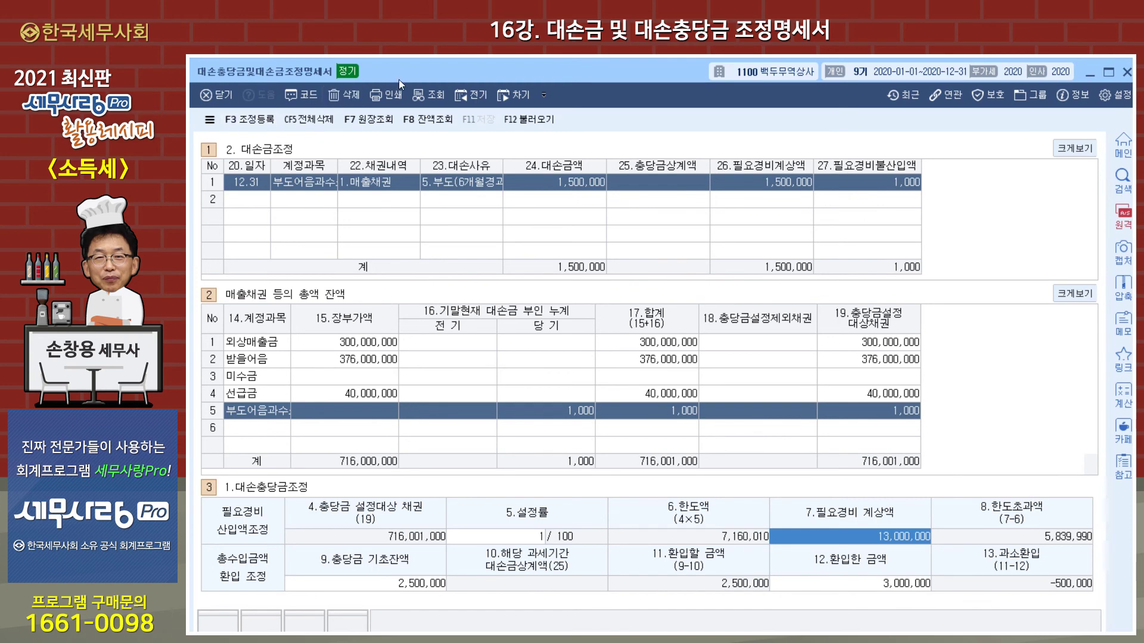
- Open 조정등록, review the 대손충당금한도초과, 부도어음과수표 and 전기대손충당금한도초과 adjustments with their income dispositions, and close it
{"action": "left_click_drag", "start_coordinate": [418, 74], "coordinate": [428, 73]}
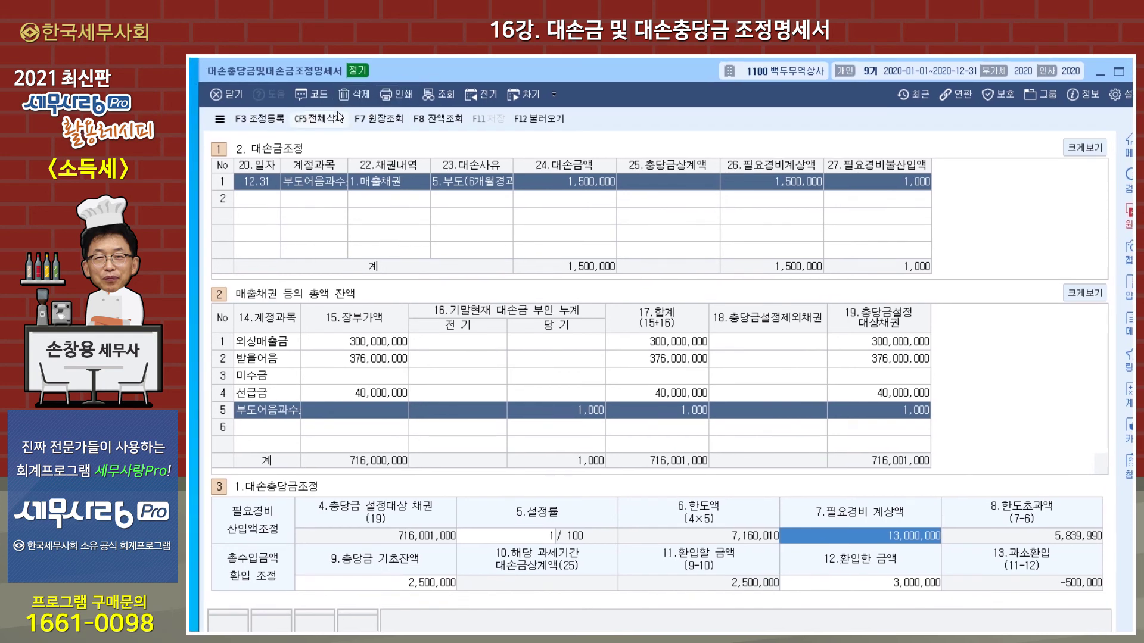
{"action": "left_click", "coordinate": [259, 121]}
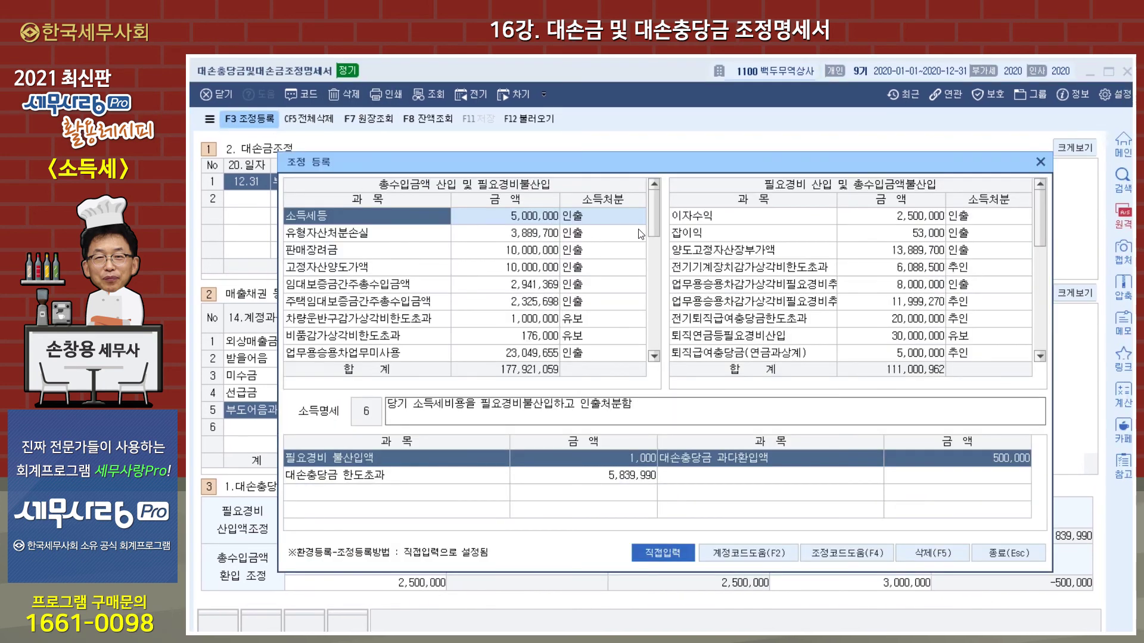
{"action": "left_click_drag", "start_coordinate": [651, 225], "coordinate": [649, 292]}
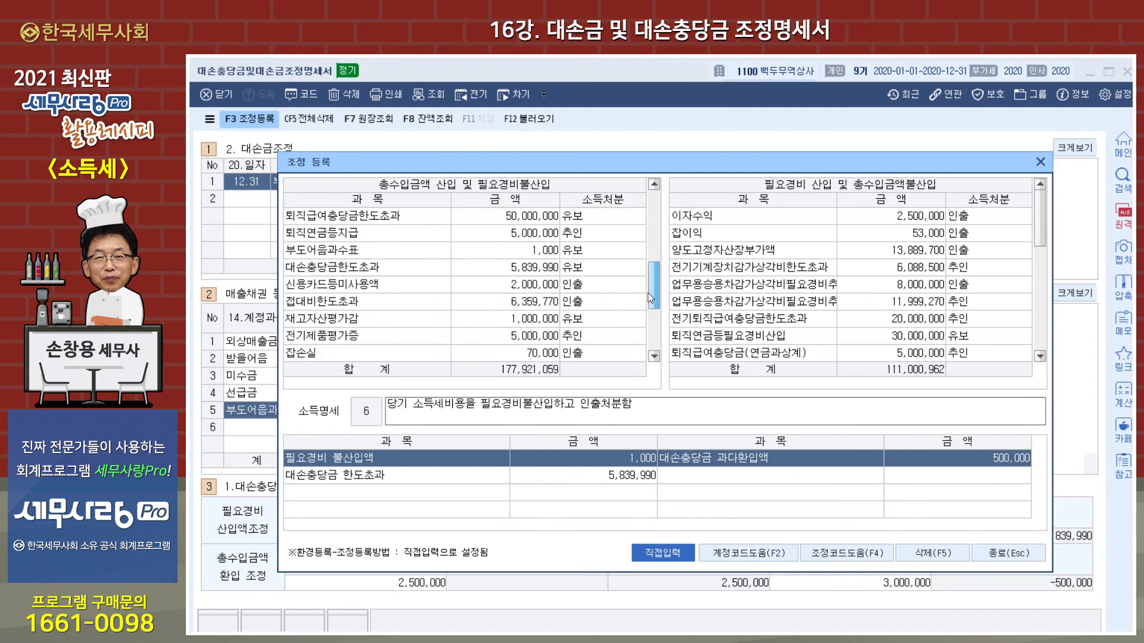
{"action": "left_click", "coordinate": [517, 283]}
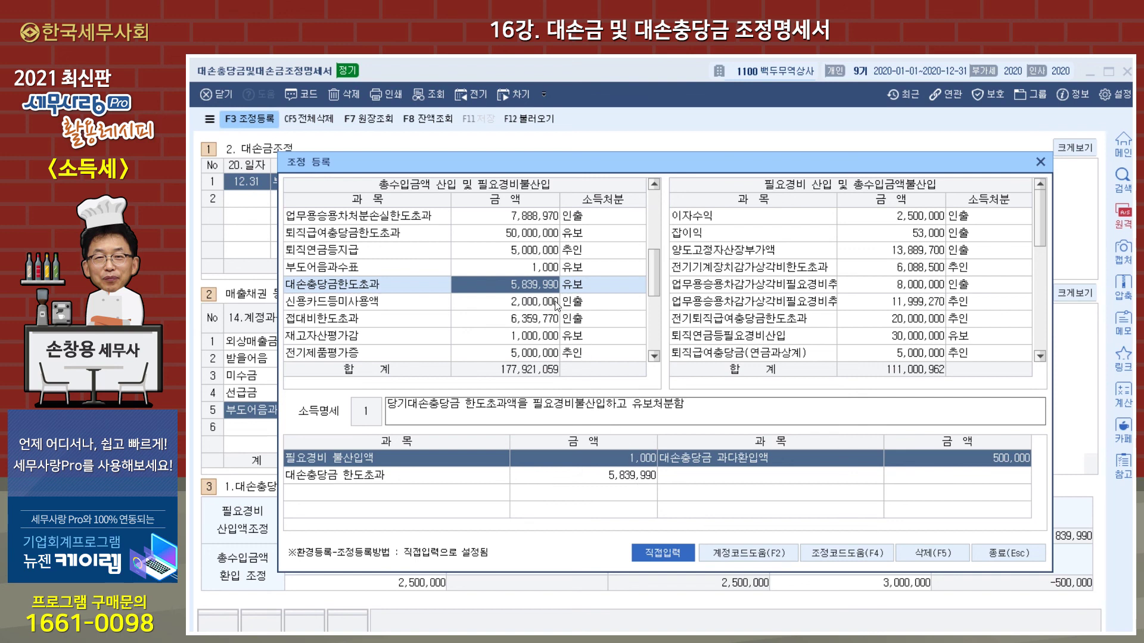
{"action": "left_click", "coordinate": [547, 268]}
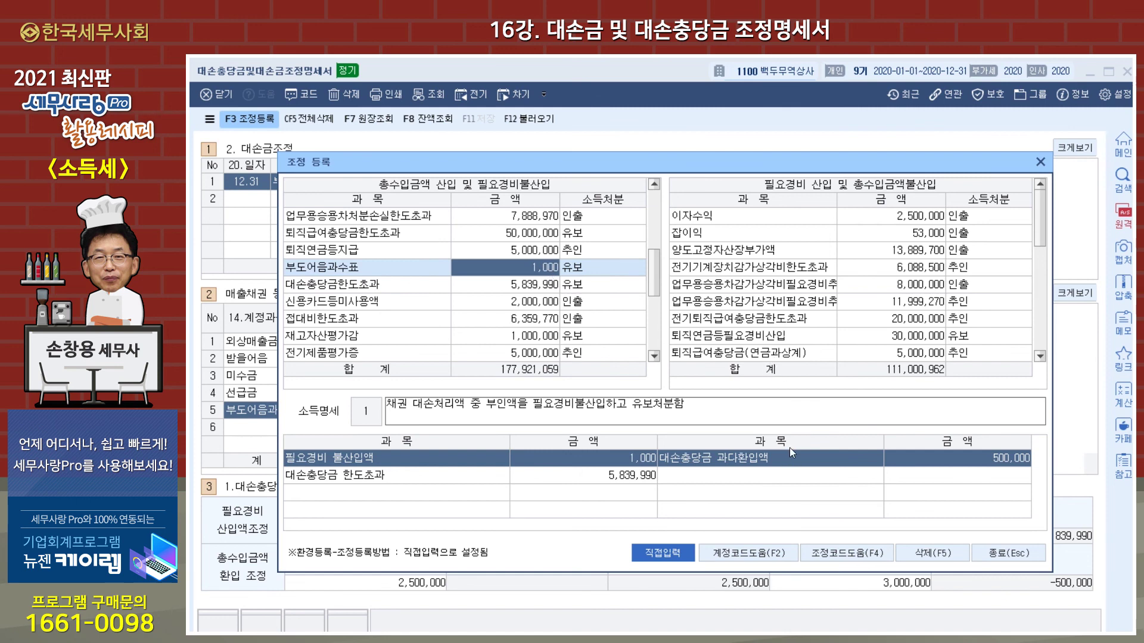
{"action": "left_click_drag", "start_coordinate": [1035, 231], "coordinate": [1030, 267]}
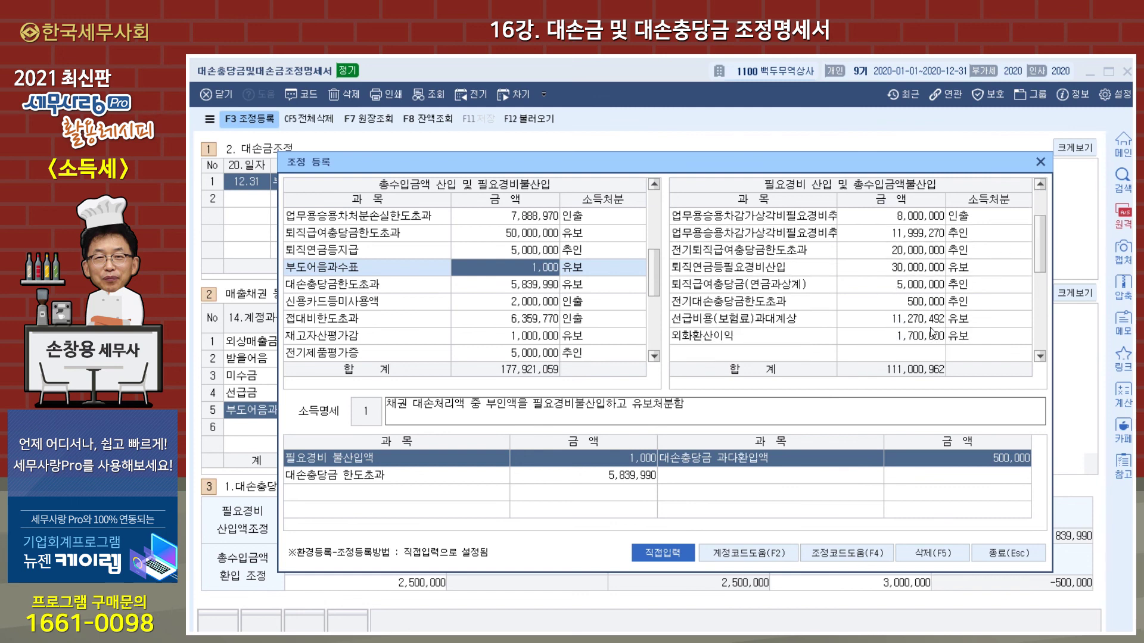
{"action": "left_click", "coordinate": [893, 306]}
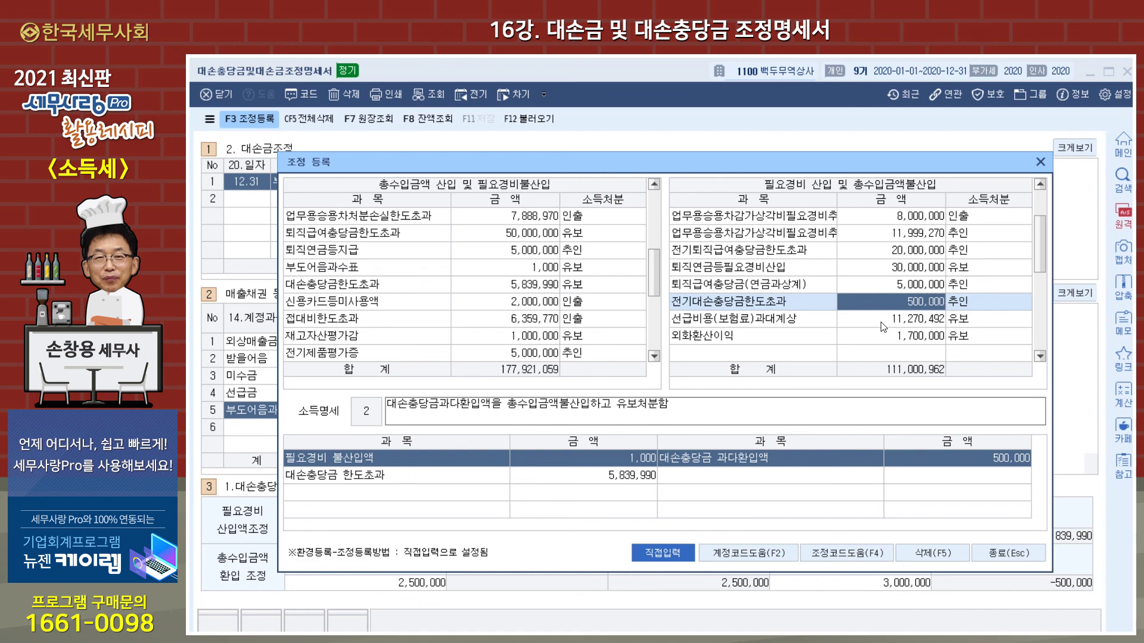
{"action": "left_click", "coordinate": [1008, 552]}
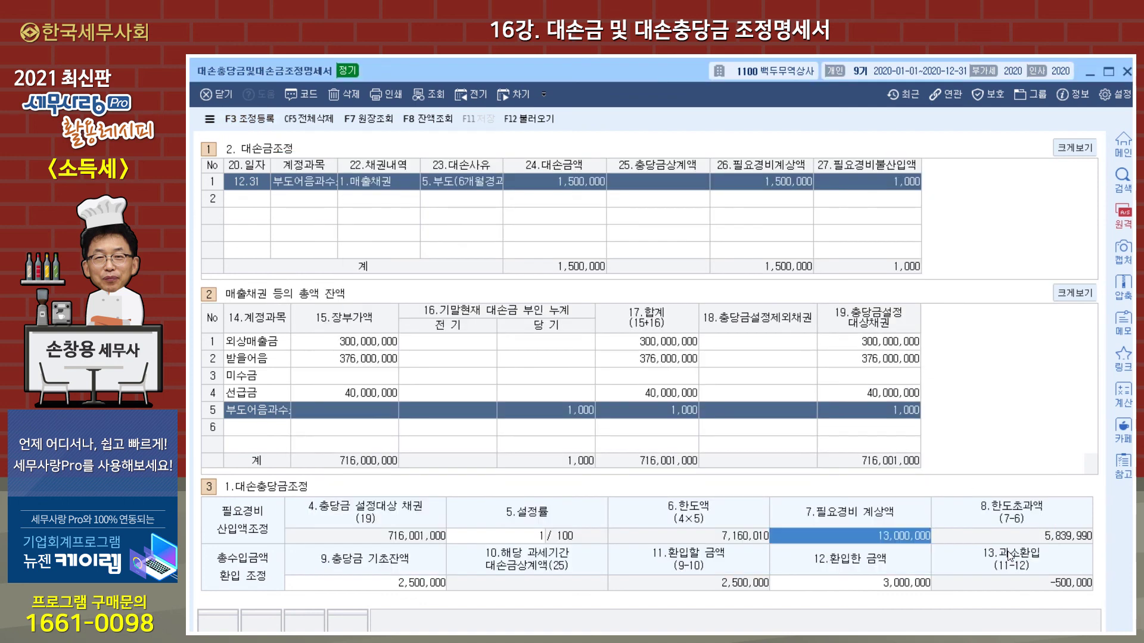